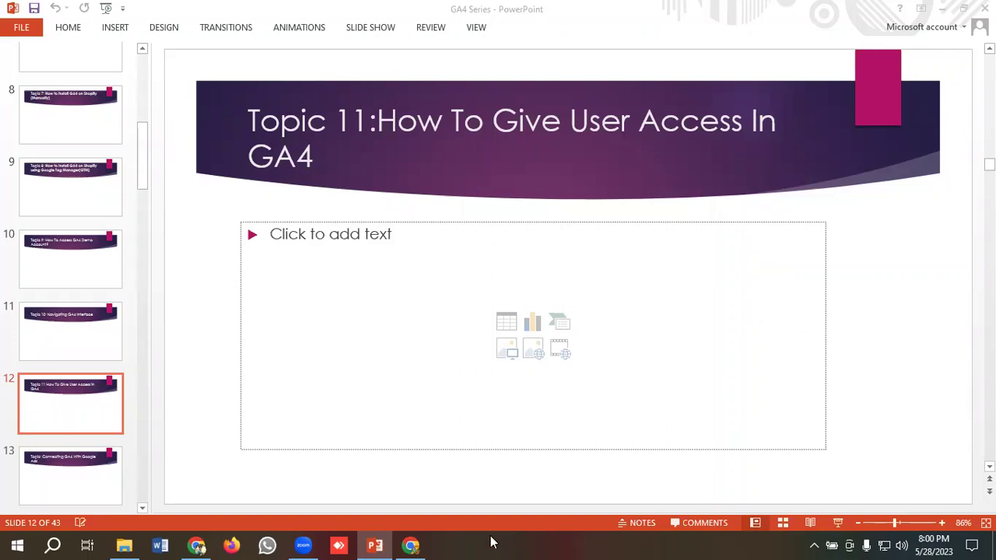
Step: Switch from the PowerPoint GA4 deck to the Google Analytics tab in Chrome
left_click(414, 545)
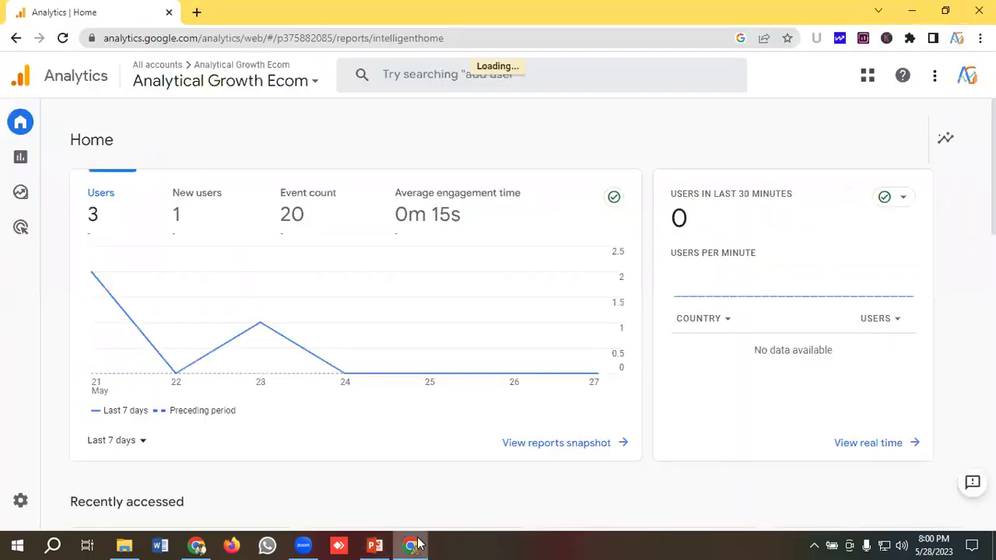
Step: Go to the Admin page for the Analytical Growth Ecom account and property
left_click(61, 506)
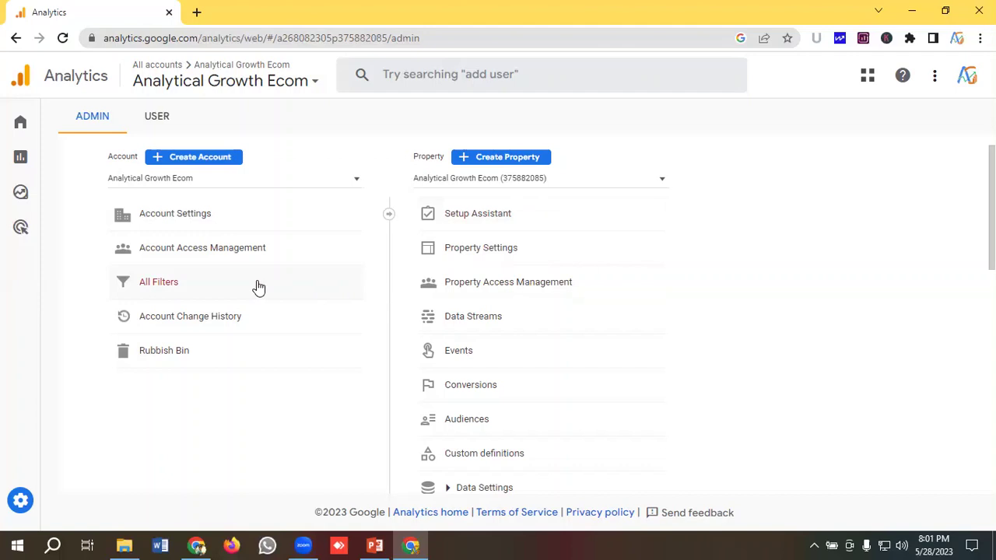
Step: Open Account access management and start adding users to the Analytical Growth Ecom account
left_click(205, 253)
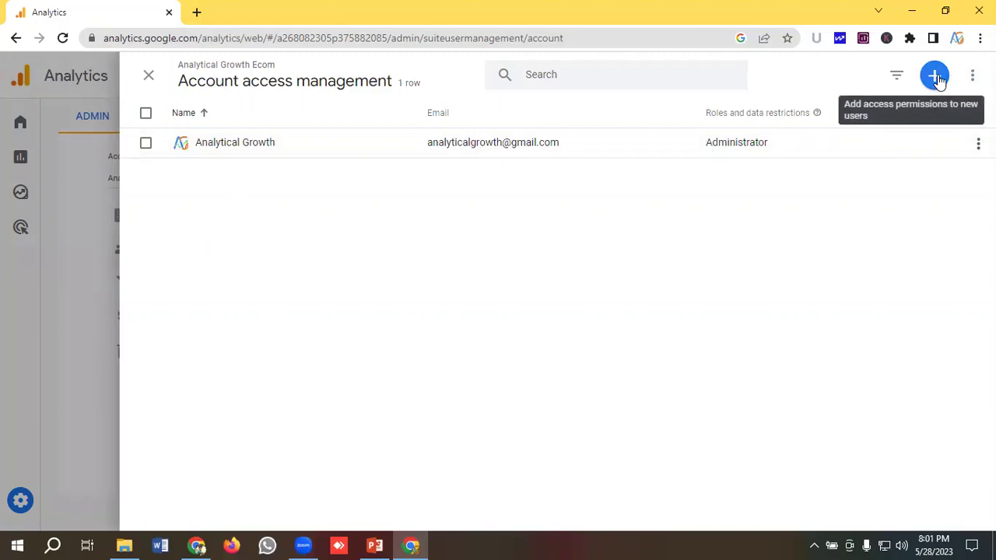
left_click(936, 78)
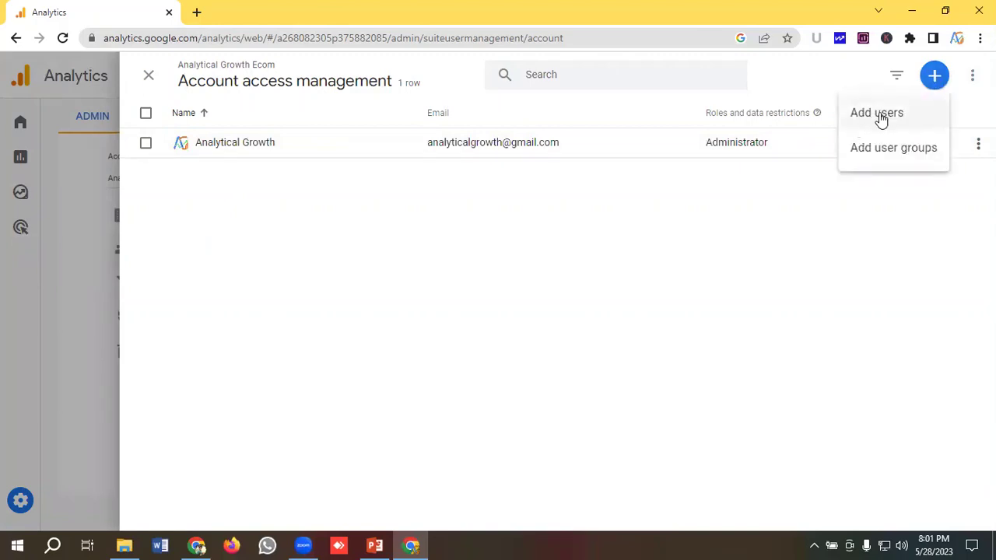
left_click(874, 115)
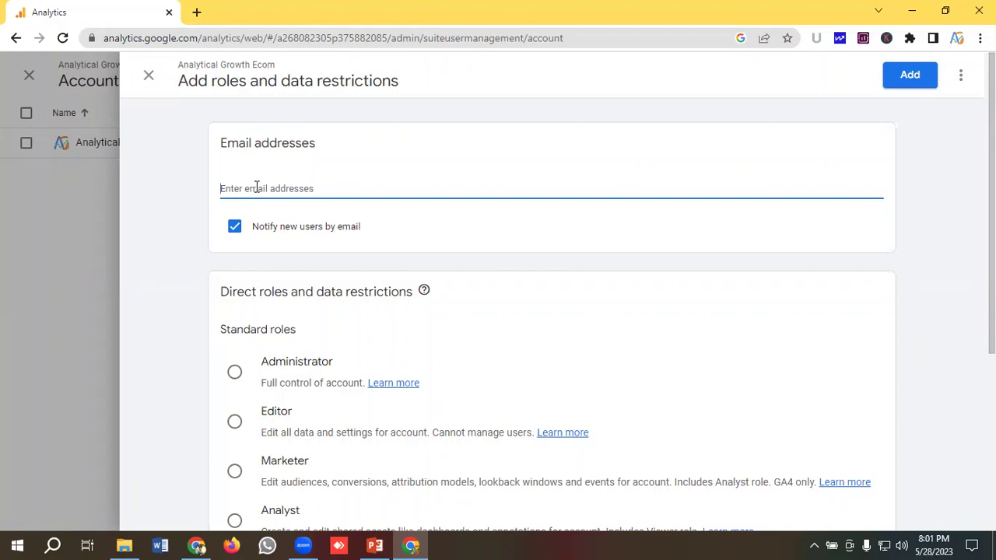
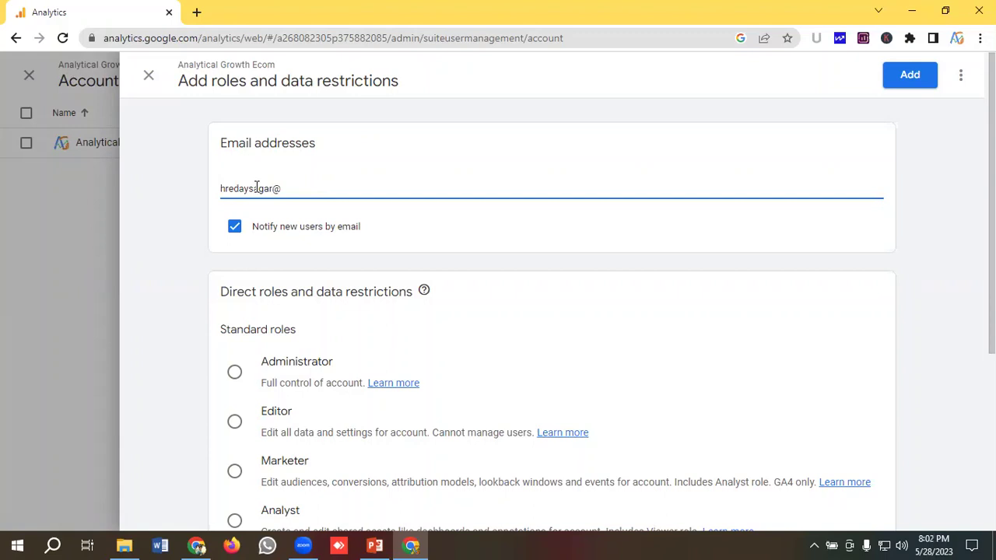
Step: Enter the new user's email address in the account's Add users form
key("ctrl+a")
key("BackSpace")
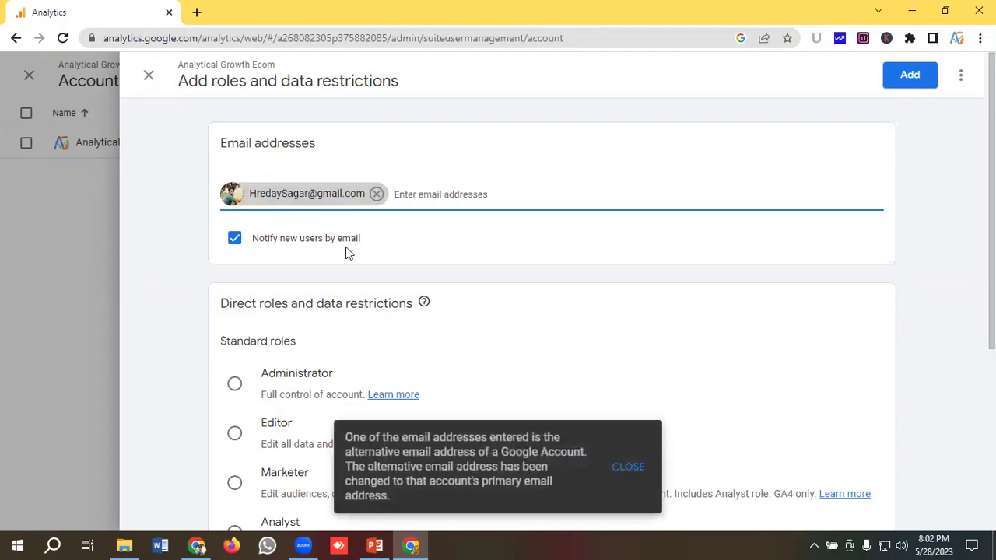
scroll(335, 256, "down", 2)
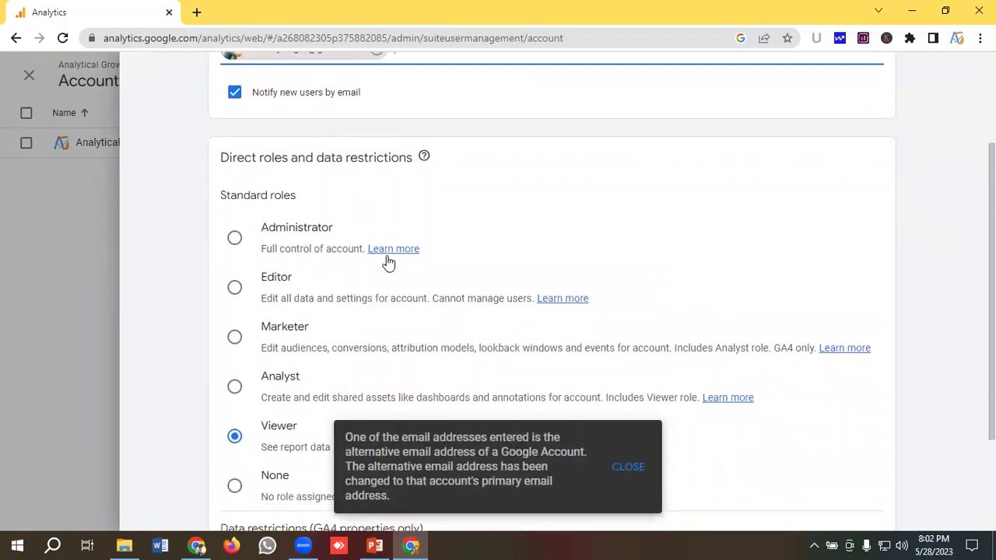
scroll(333, 269, "down", 1)
scroll(333, 270, "up", 1)
scroll(319, 273, "up", 2)
scroll(267, 211, "down", 1)
scroll(283, 247, "down", 1)
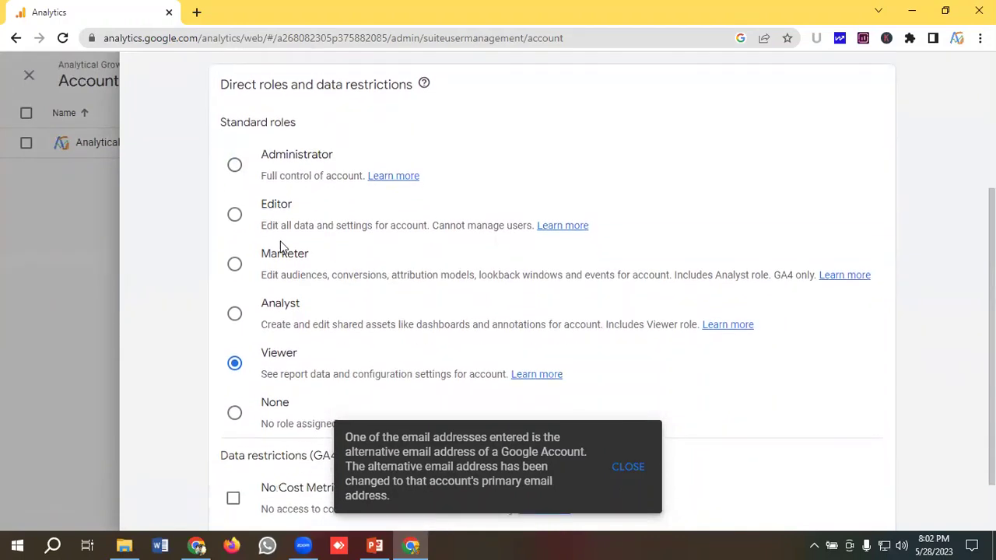
scroll(312, 224, "down", 1)
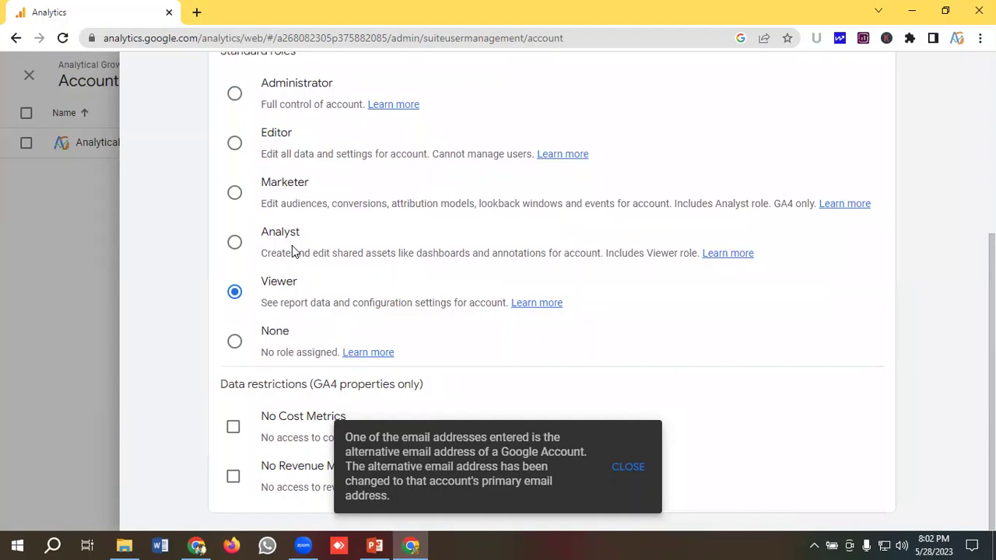
scroll(327, 267, "up", 2)
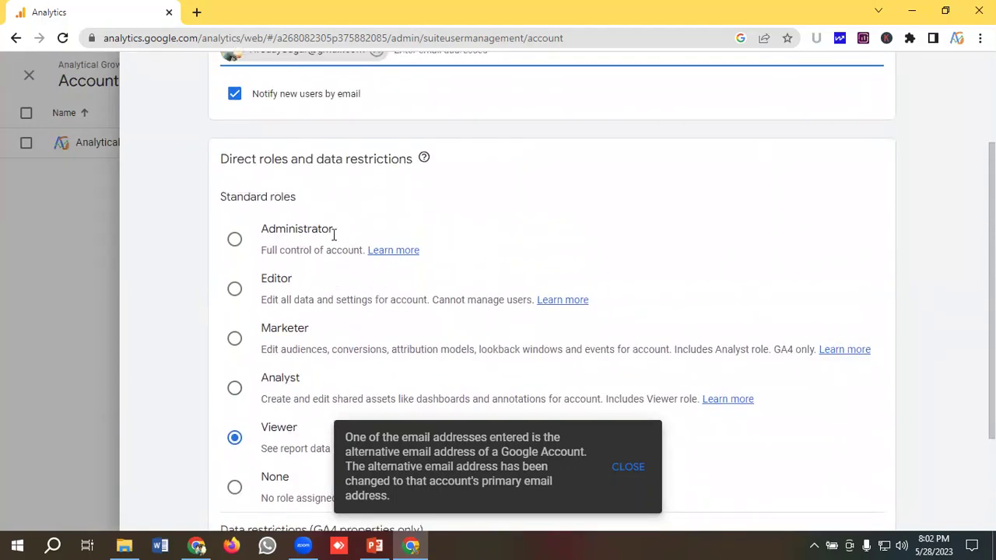
scroll(337, 236, "down", 1)
scroll(326, 240, "up", 1)
Step: Give the user the Administrator role and add them to the account
left_click(236, 243)
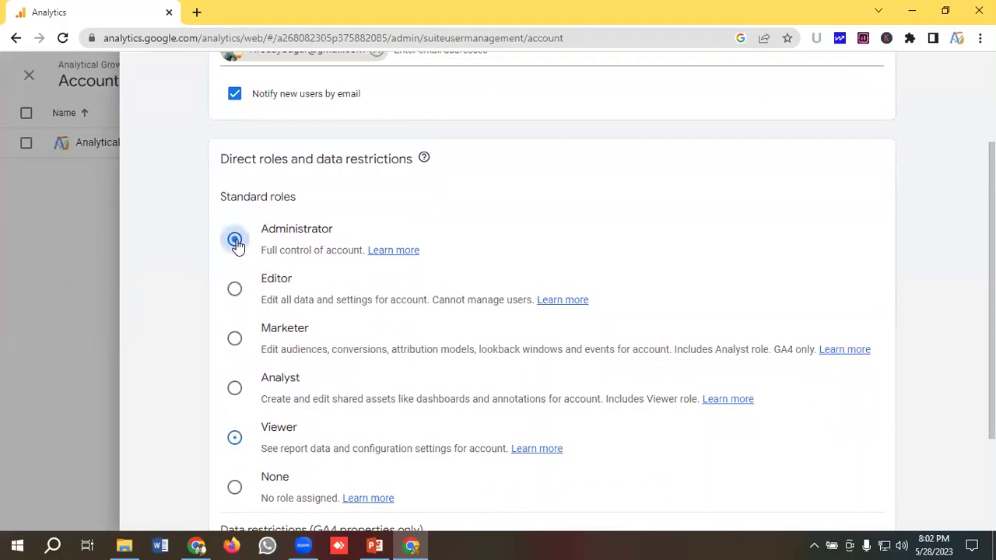
scroll(373, 240, "down", 2)
scroll(395, 234, "up", 4)
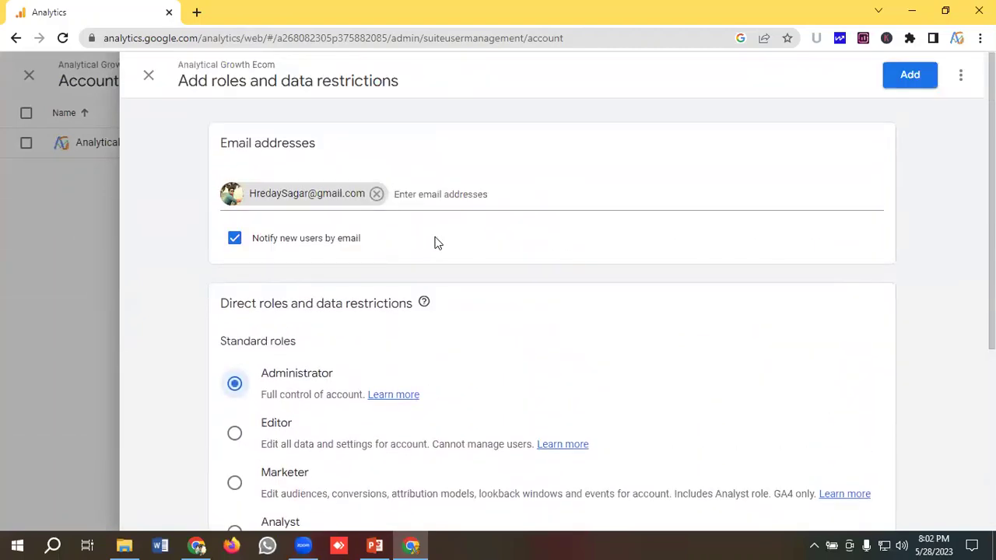
left_click(910, 76)
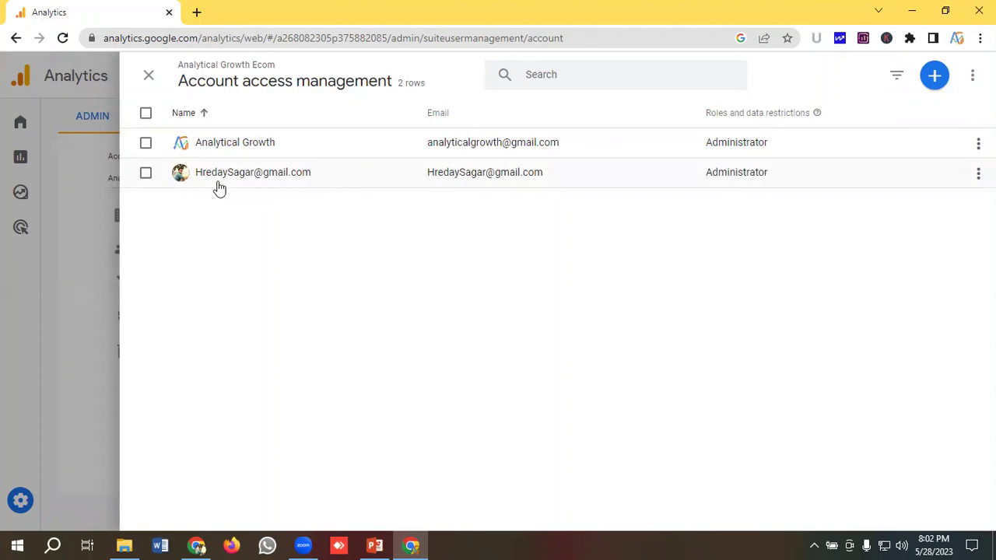
Step: Remove the newly added user's access from the Analytical Growth Ecom account
left_click(978, 171)
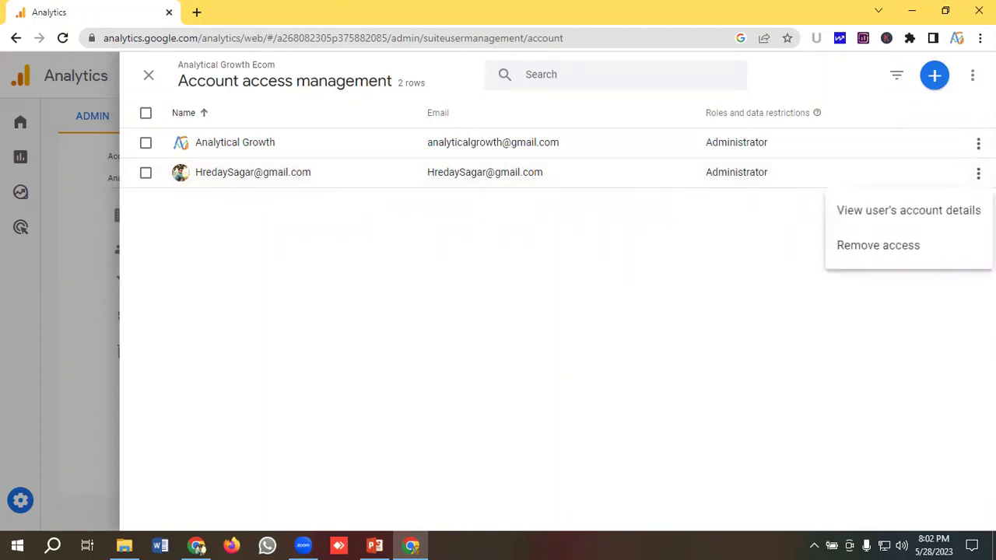
left_click(856, 247)
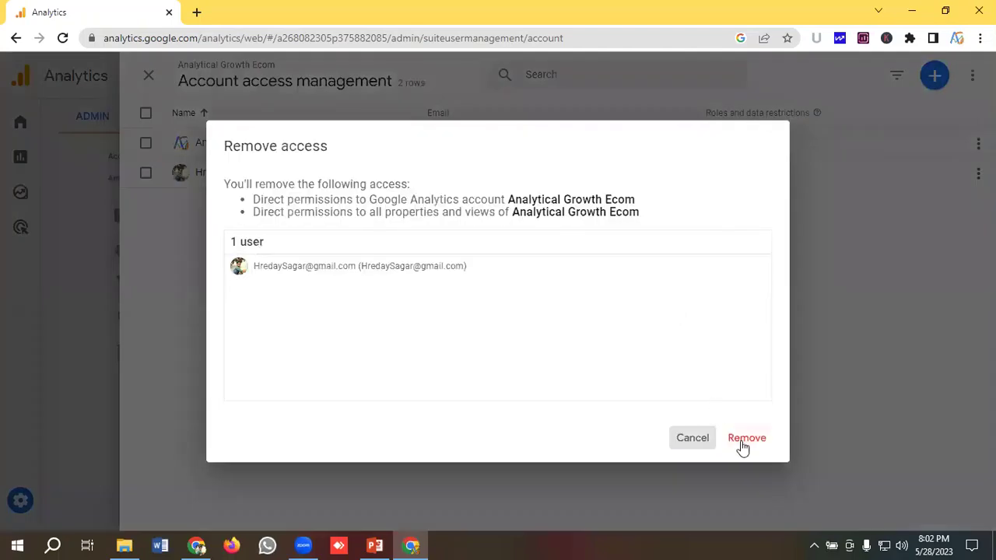
left_click(742, 440)
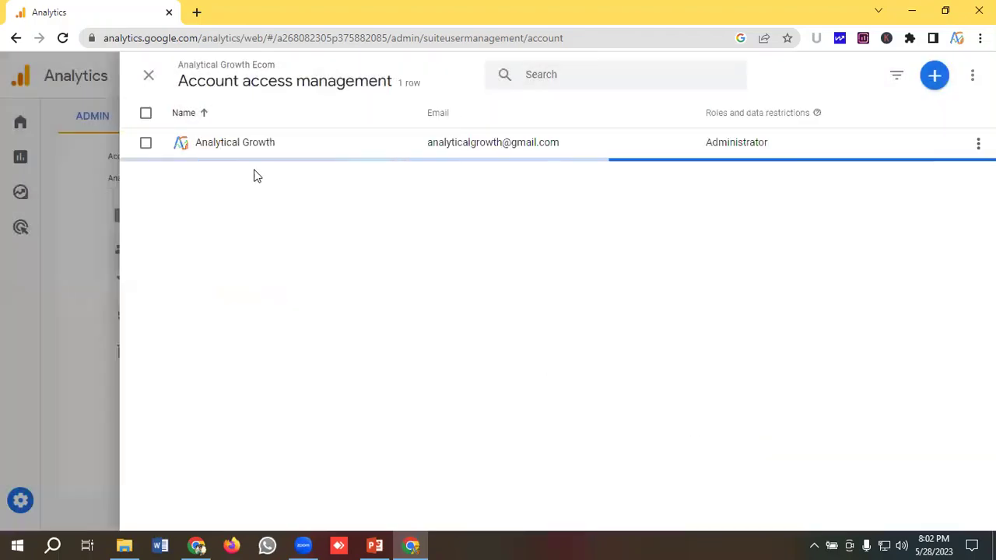
Step: Open Property access management and start adding users to the Analytical Growth Ecom property
left_click(149, 76)
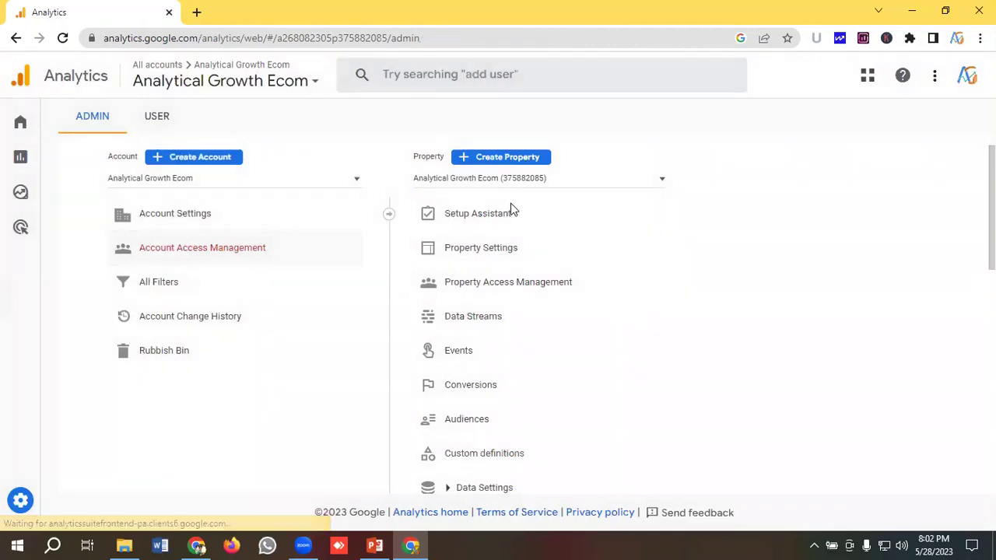
scroll(534, 209, "down", 1)
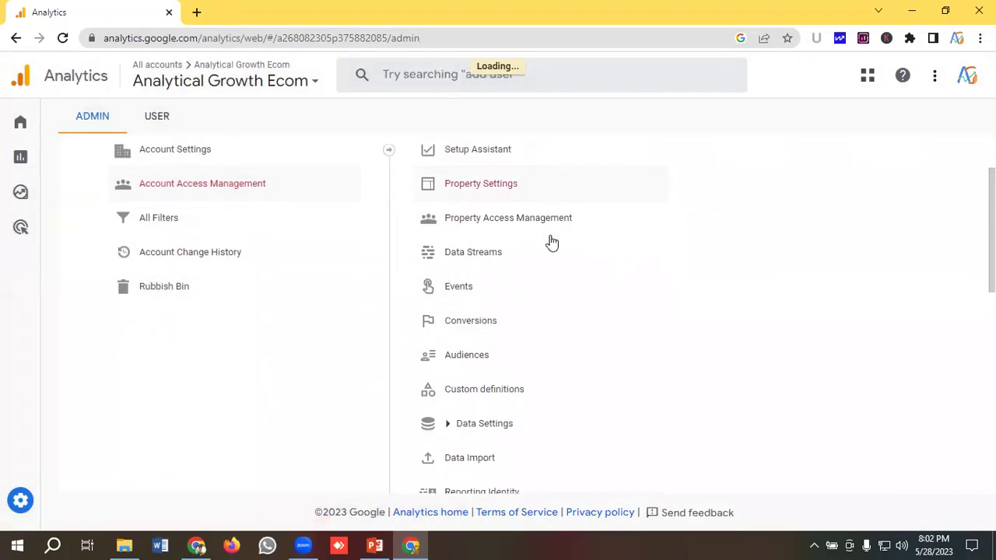
left_click(497, 217)
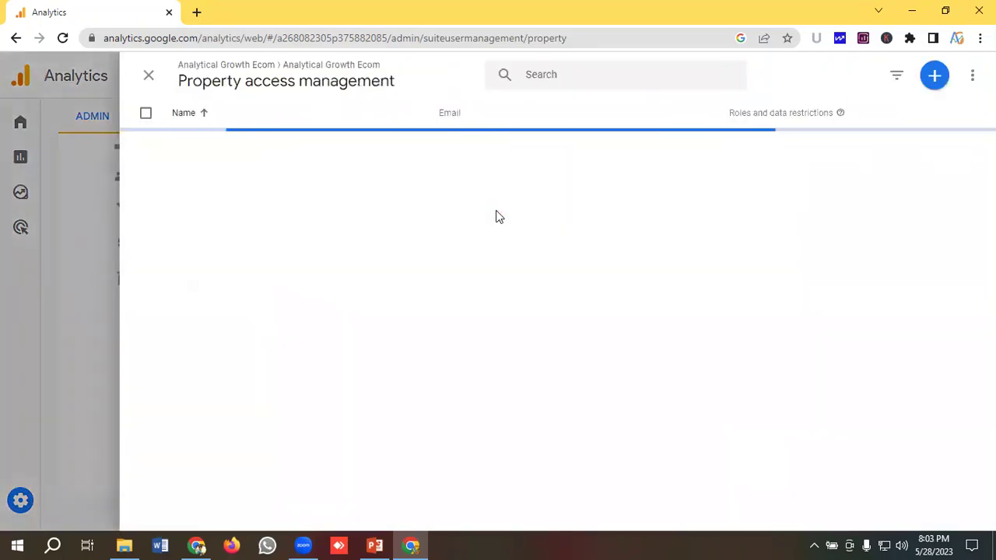
left_click(935, 77)
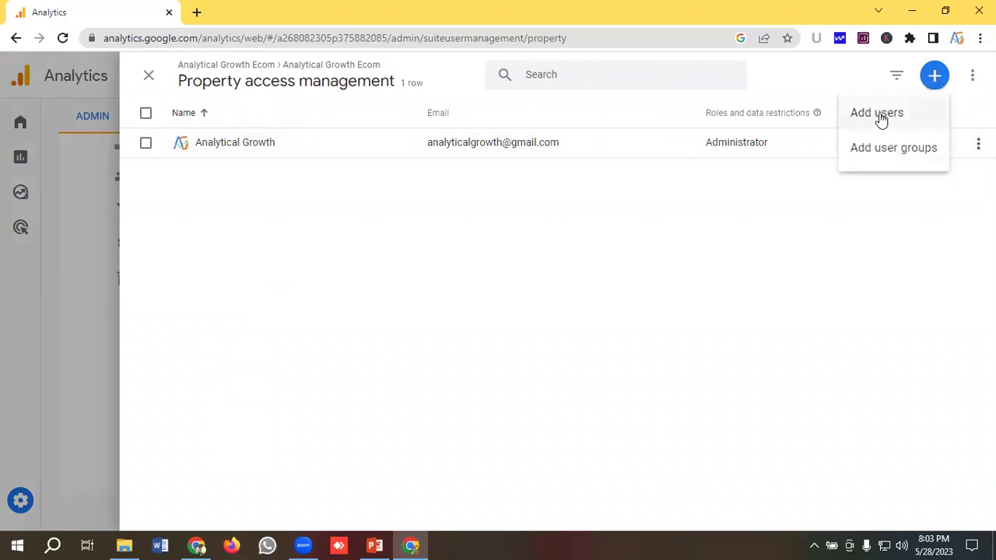
left_click(879, 115)
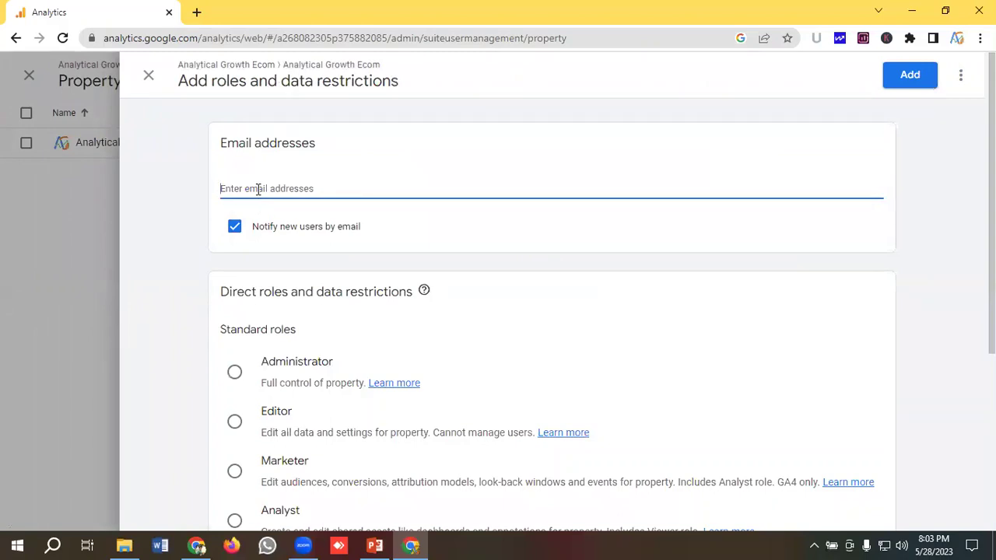
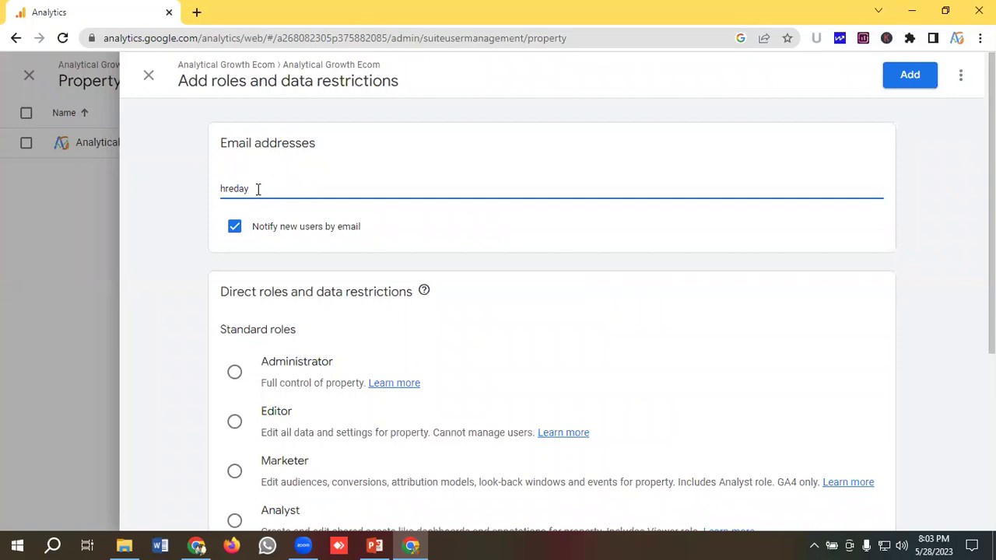
Step: Add the new user's email to the property as an Administrator
key("Return")
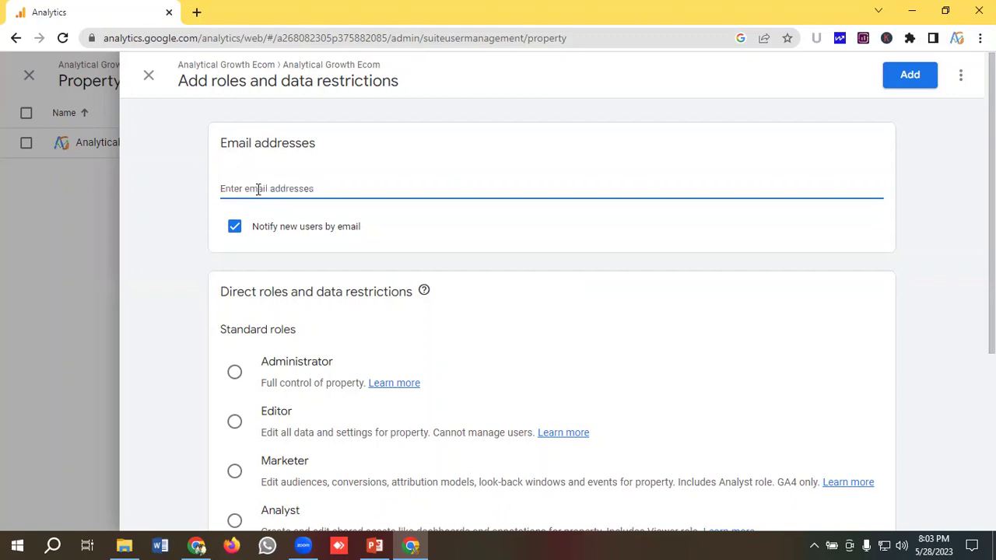
scroll(319, 218, "down", 1)
scroll(328, 225, "down", 1)
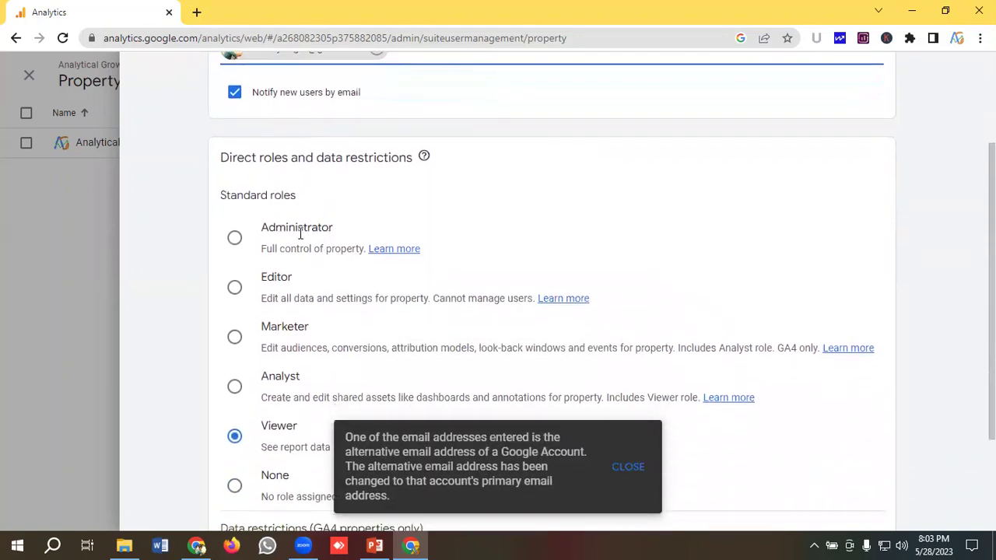
scroll(319, 263, "down", 1)
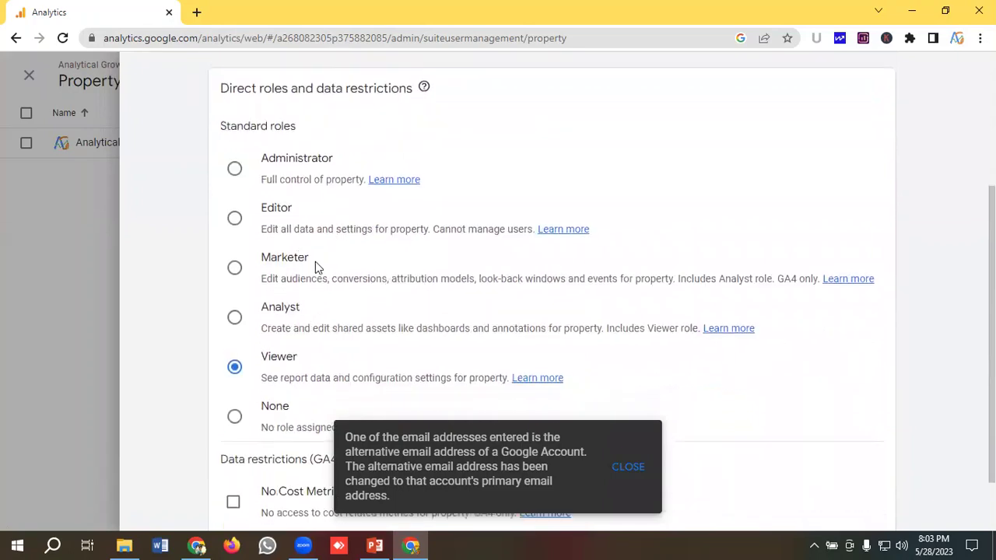
scroll(280, 243, "up", 1)
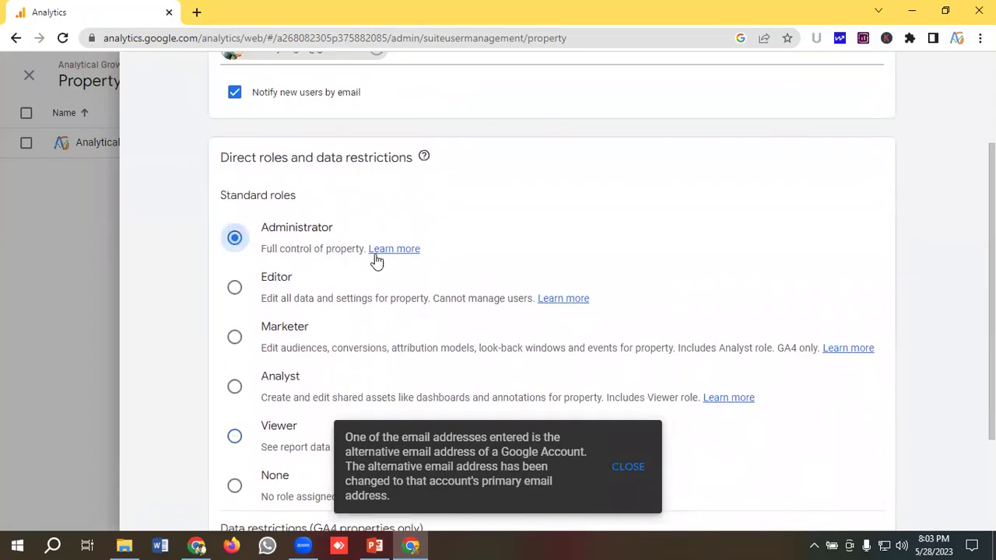
scroll(378, 263, "down", 1)
scroll(387, 269, "up", 3)
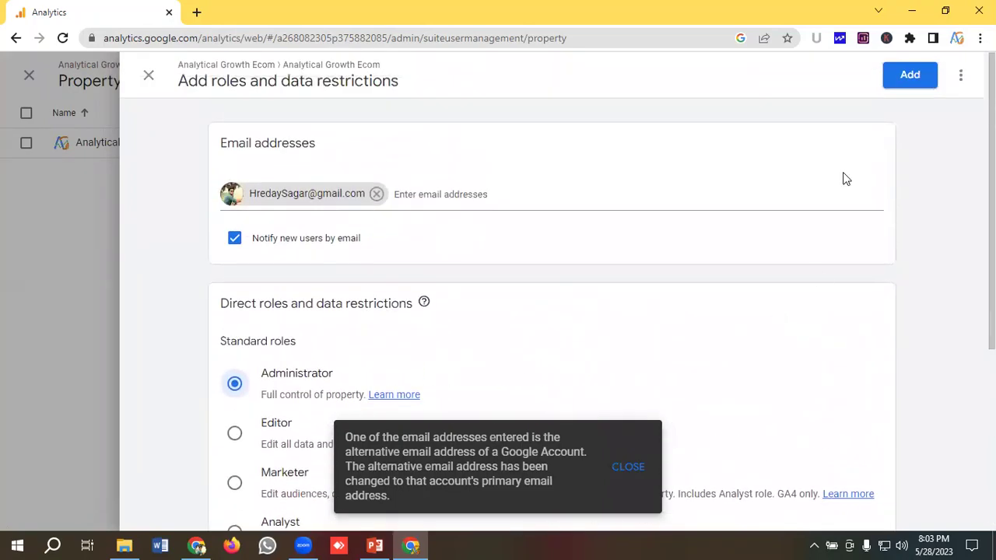
left_click(907, 77)
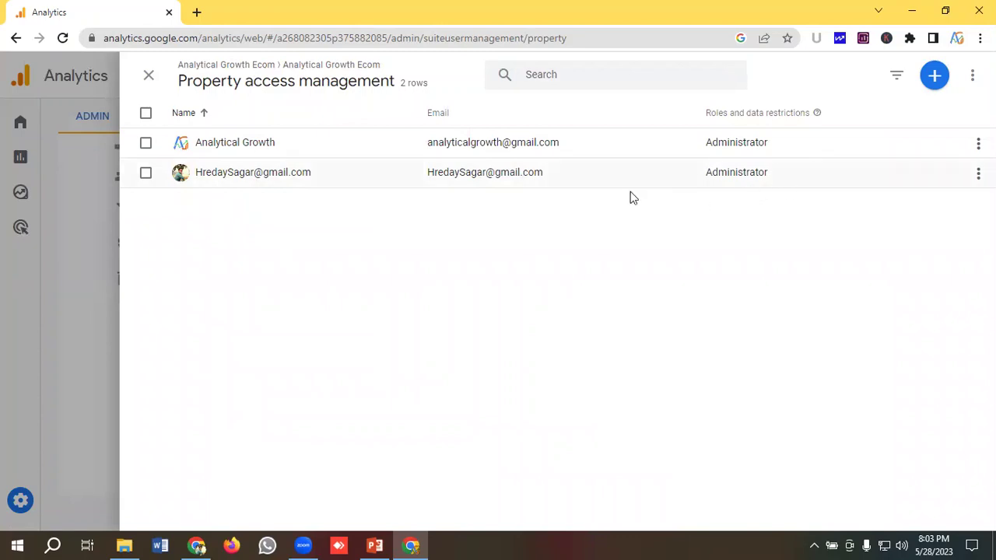
Step: Close the Property access management panel to return to the Admin page
left_click(149, 75)
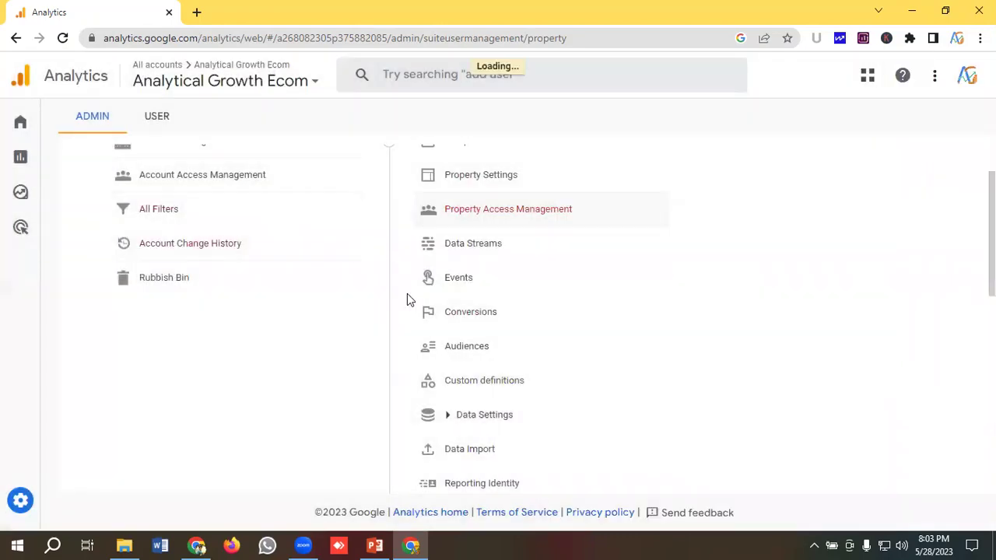